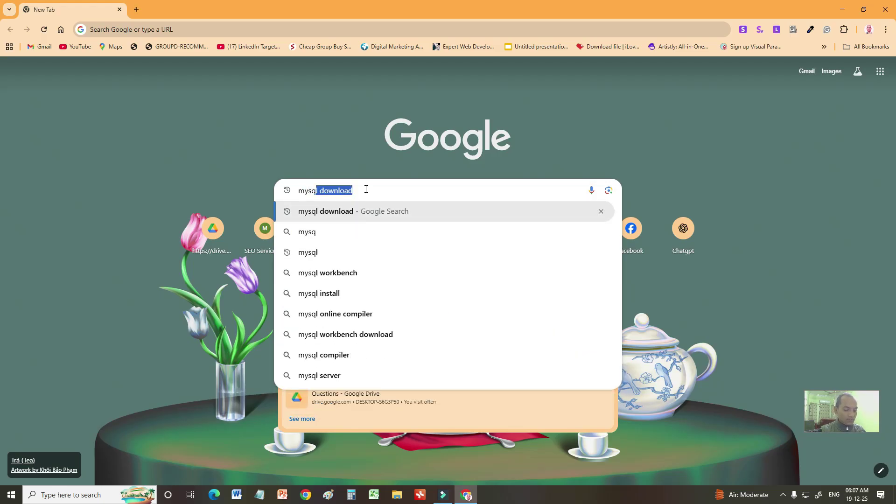
Step: Run a Google search for 'mysql download' from the search suggestions
type("l")
left_click(340, 210)
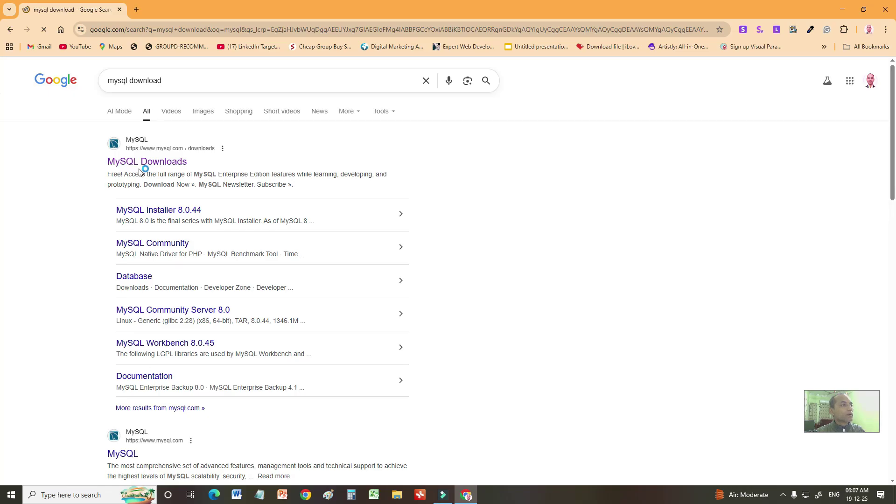
Step: Go through MySQL Community (GPL) Downloads to the Windows installer and download the 558.3M package, skipping login
left_click(140, 163)
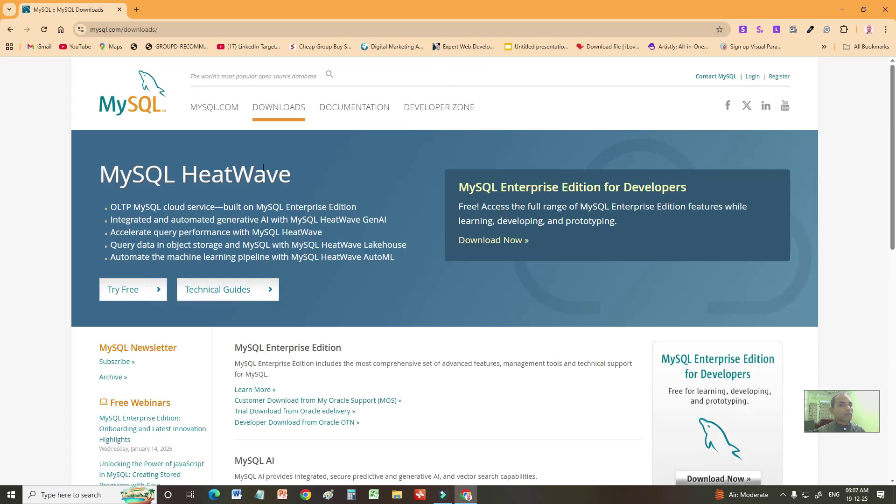
scroll(293, 186, "down", 10)
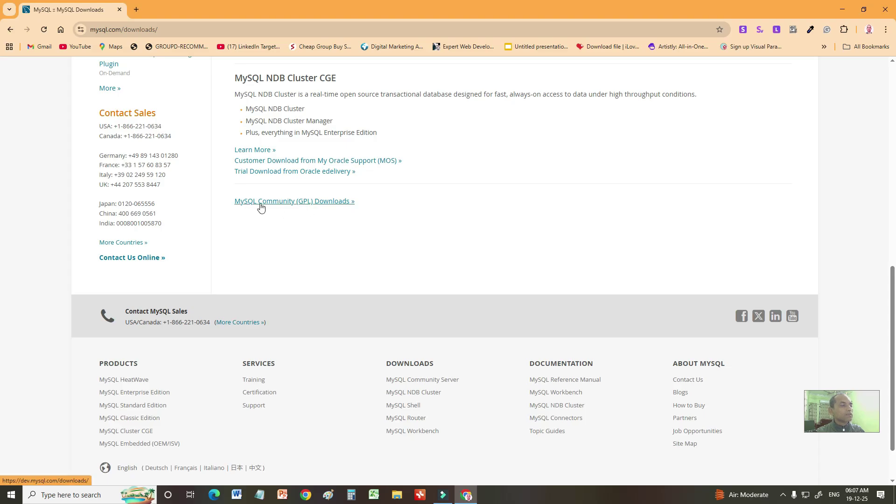
left_click(278, 201)
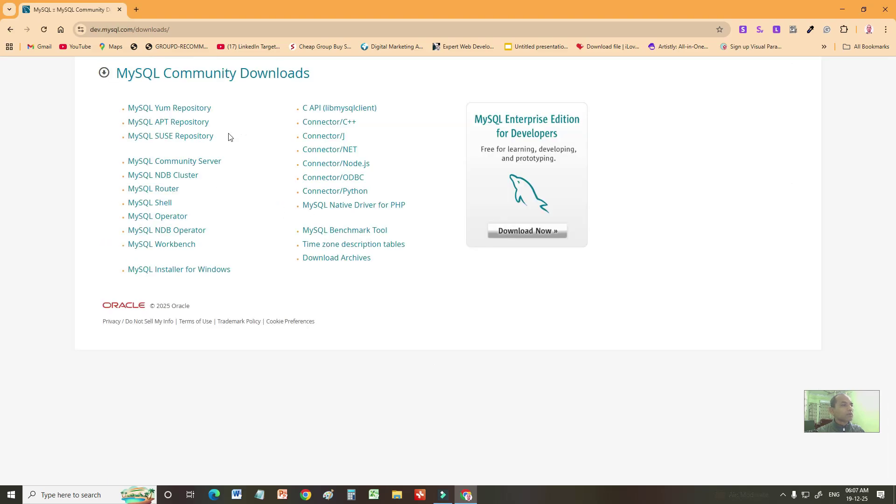
left_click(165, 275)
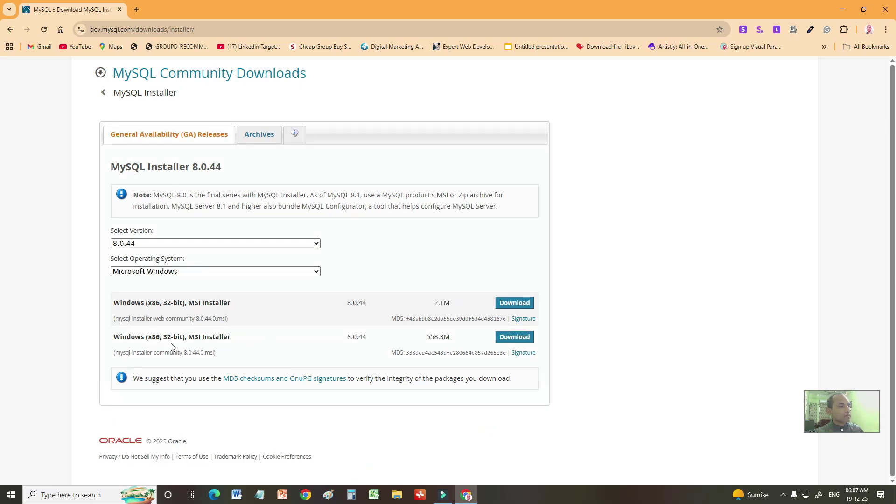
left_click_drag(111, 340, 248, 342)
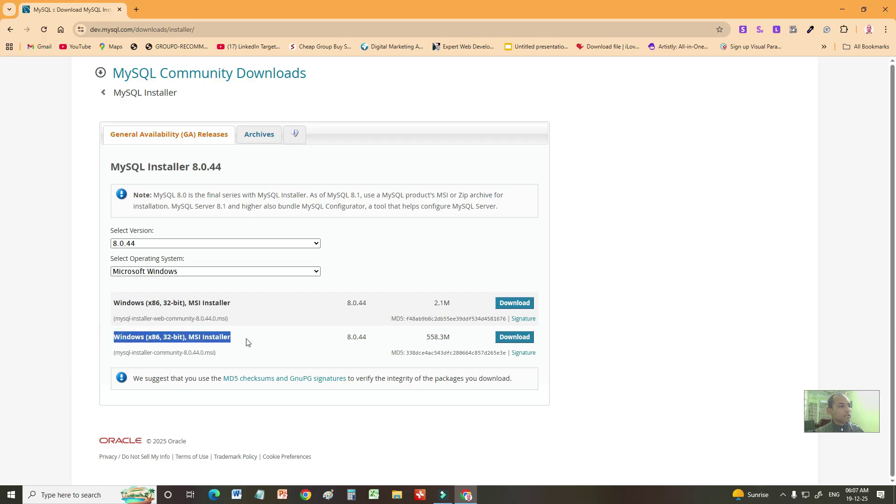
left_click(514, 338)
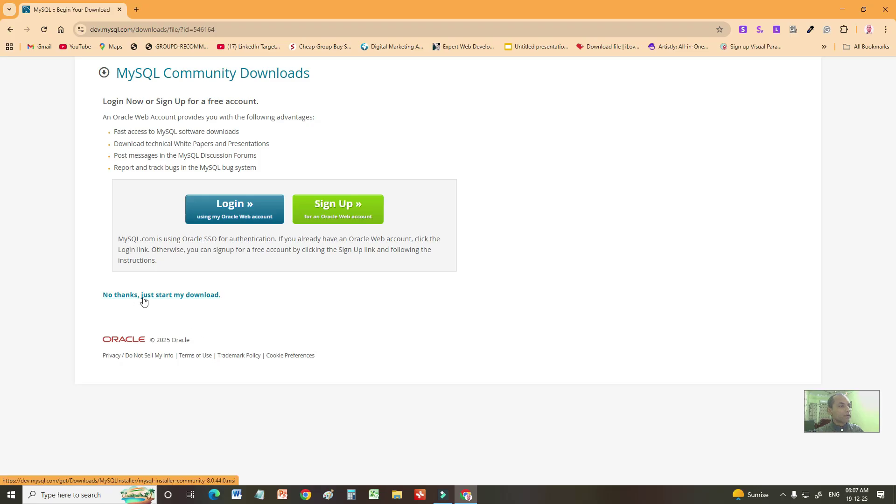
left_click(168, 302)
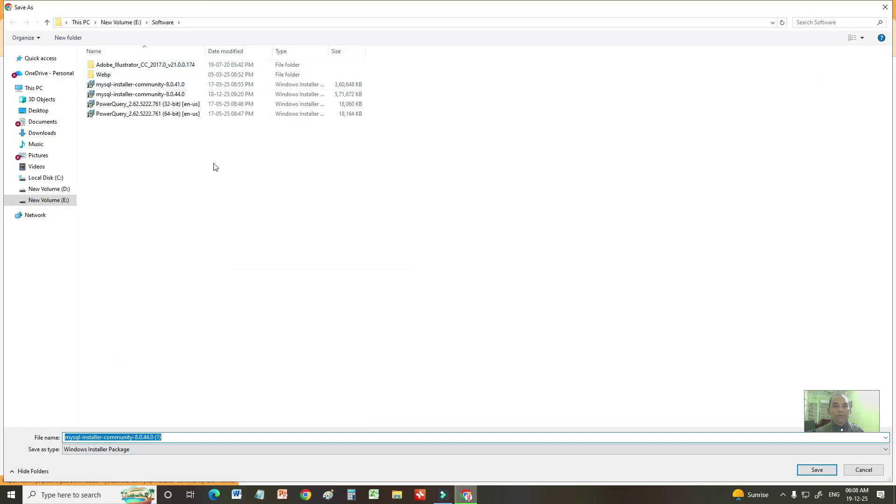
Step: Save mysql-installer-community-8.0.44.0 into E:\Software and launch it from Chrome's download history
left_click(811, 472)
left_click(130, 96)
left_click(146, 96)
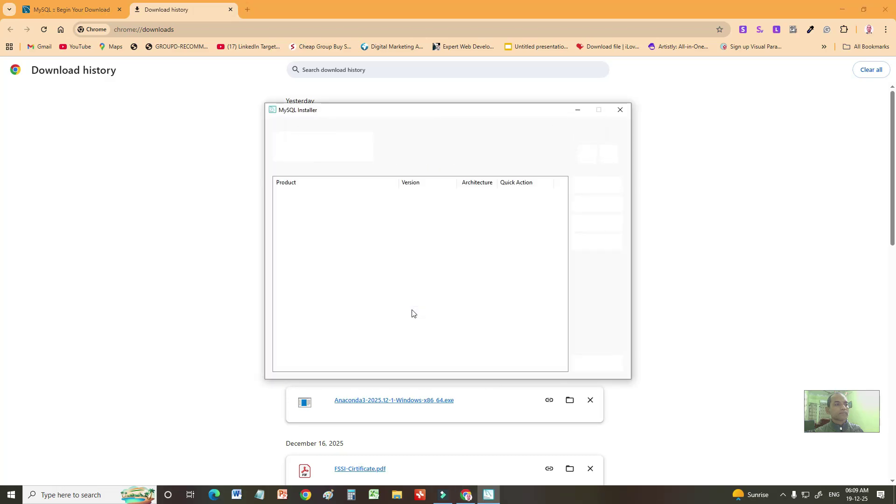
Step: Choose a Custom setup and add MySQL Server 8.0.44 - X64 to the install list
left_click(386, 278)
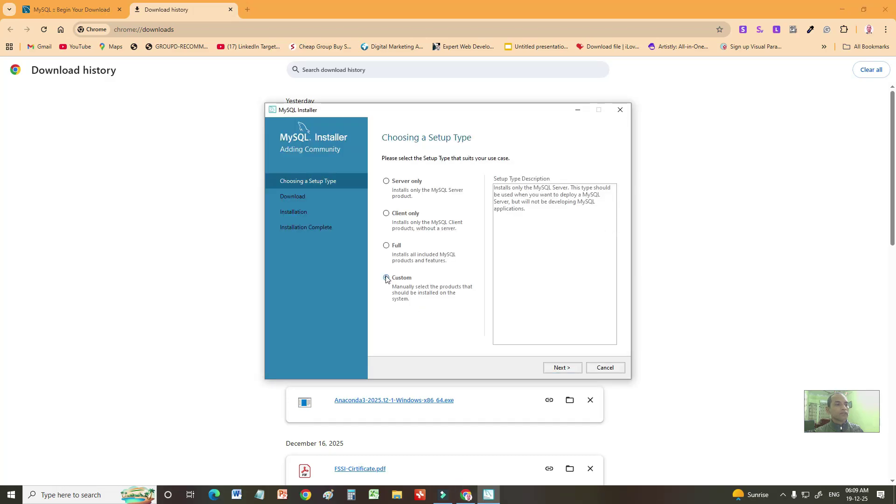
left_click(556, 368)
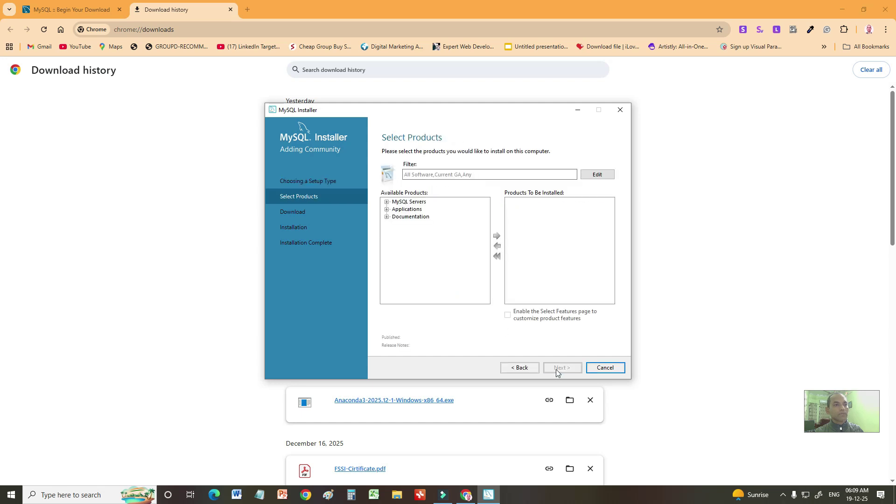
left_click(387, 202)
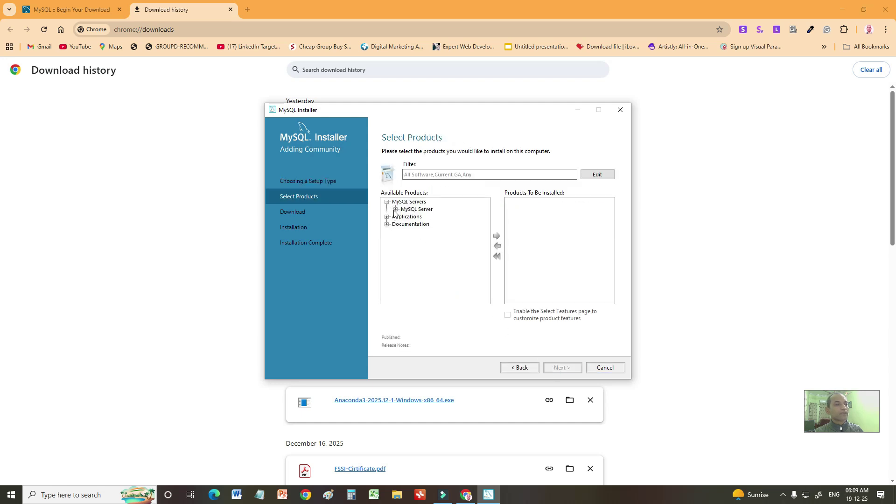
left_click(395, 210)
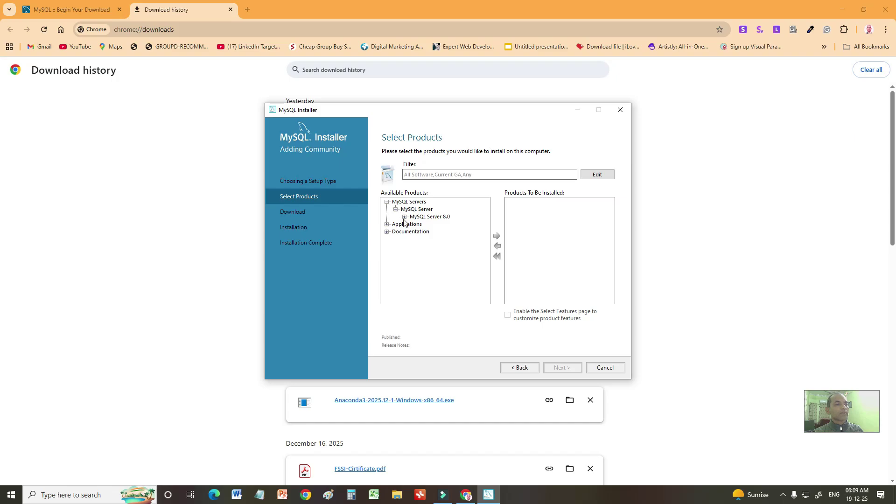
left_click(405, 217)
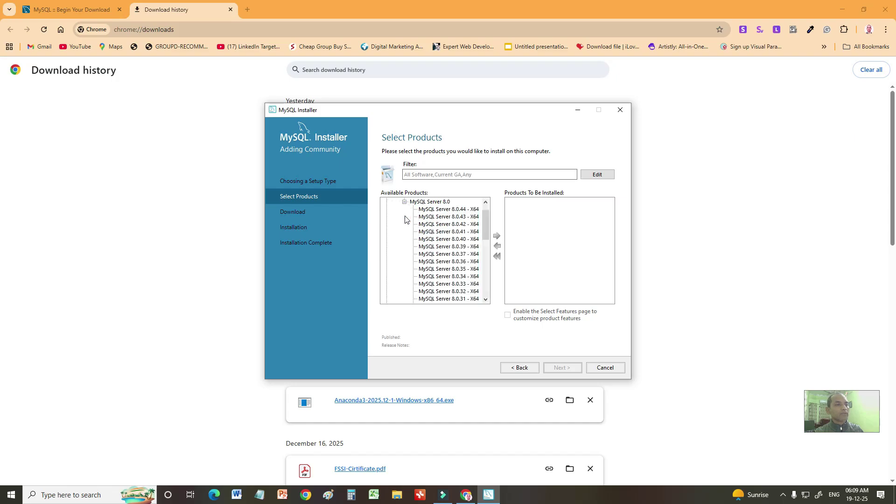
scroll(448, 223, "up", 1)
left_click(456, 225)
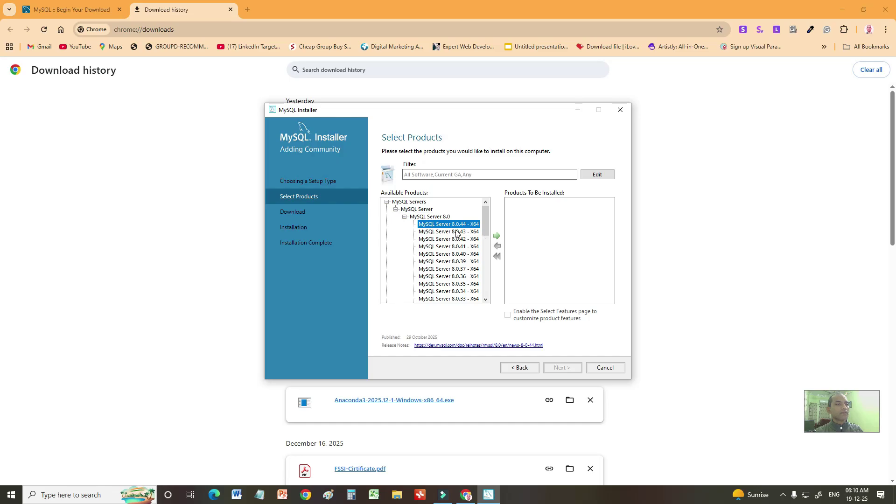
left_click(497, 238)
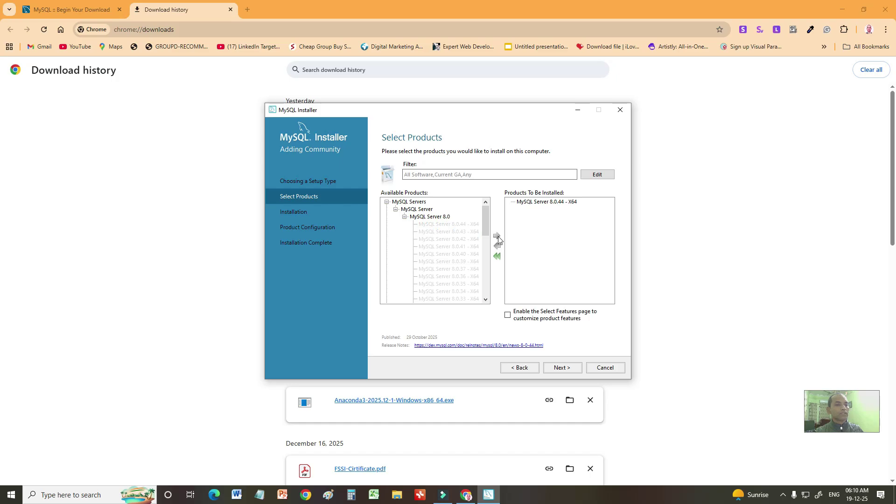
Step: Add MySQL Workbench 8.0.44 from the Applications group to the install list
scroll(422, 233, "down", 10)
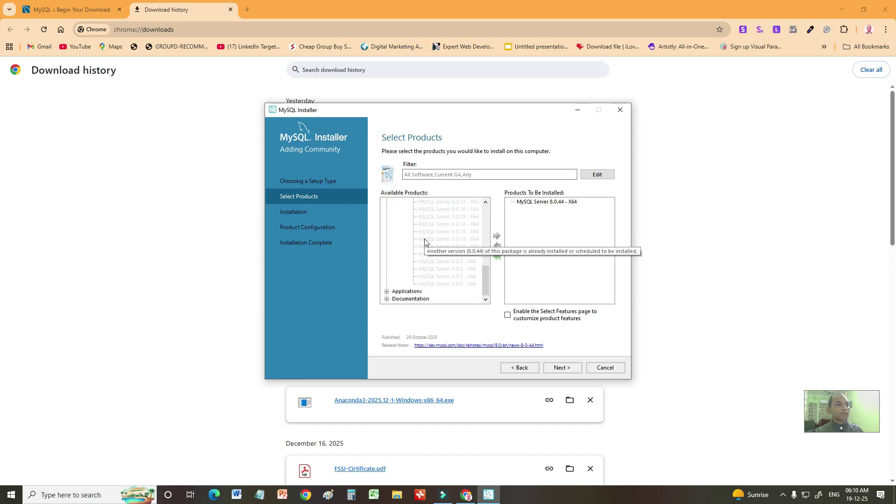
left_click(386, 292)
scroll(400, 295, "down", 1)
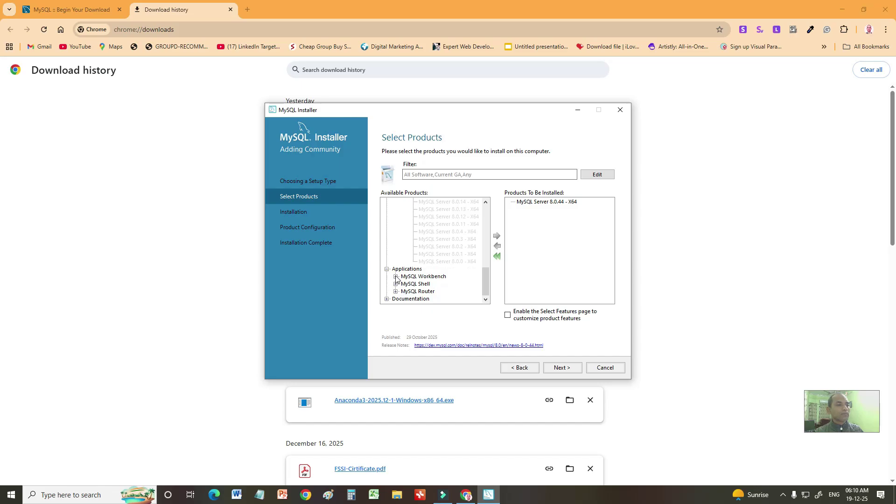
left_click(396, 276)
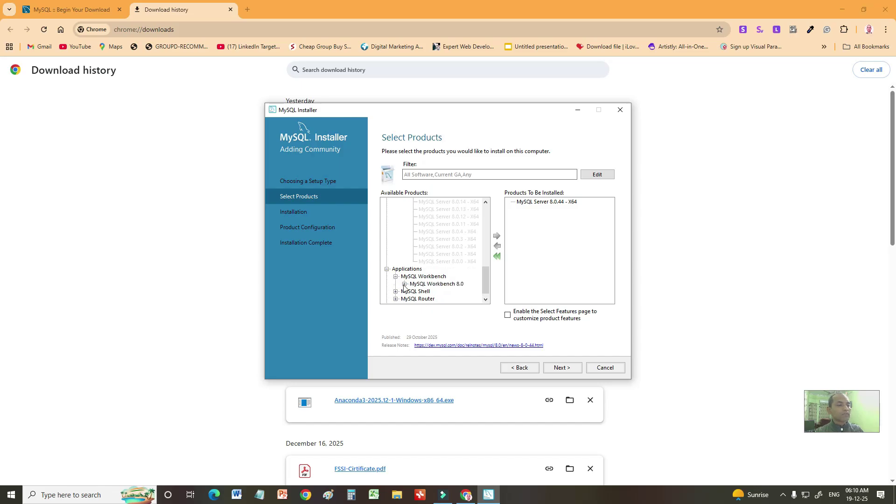
left_click(405, 284)
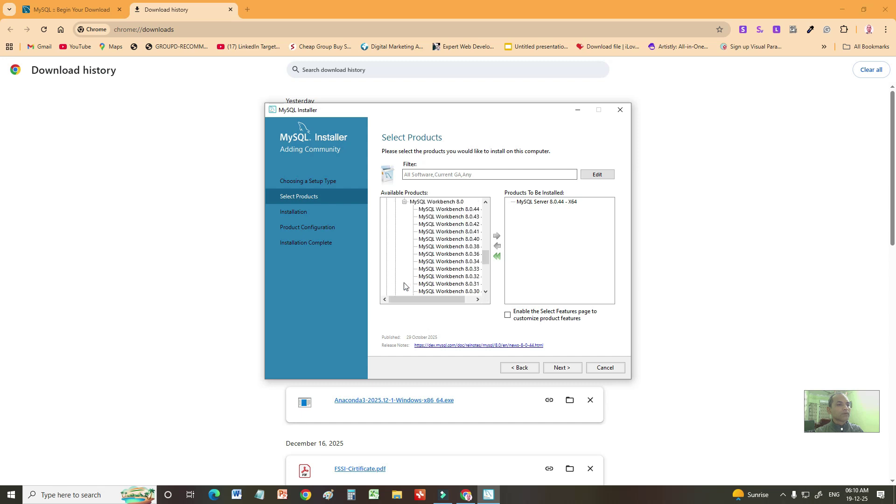
left_click(450, 213)
left_click(497, 238)
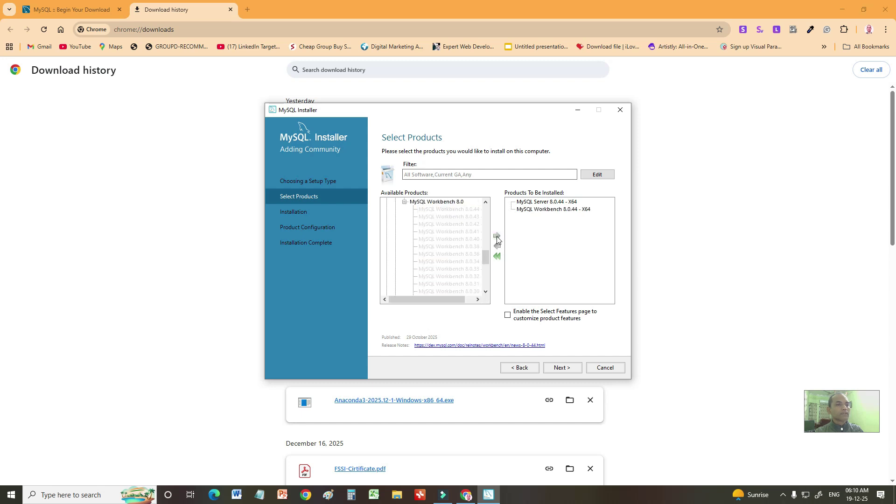
Step: Add MySQL Shell 8.0.44 - X64 to the products to be installed and proceed
scroll(467, 266, "down", 5)
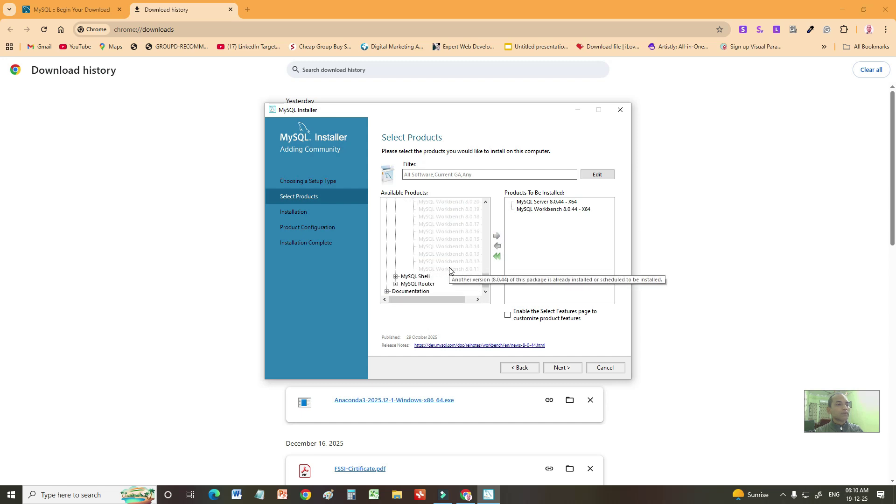
left_click(396, 276)
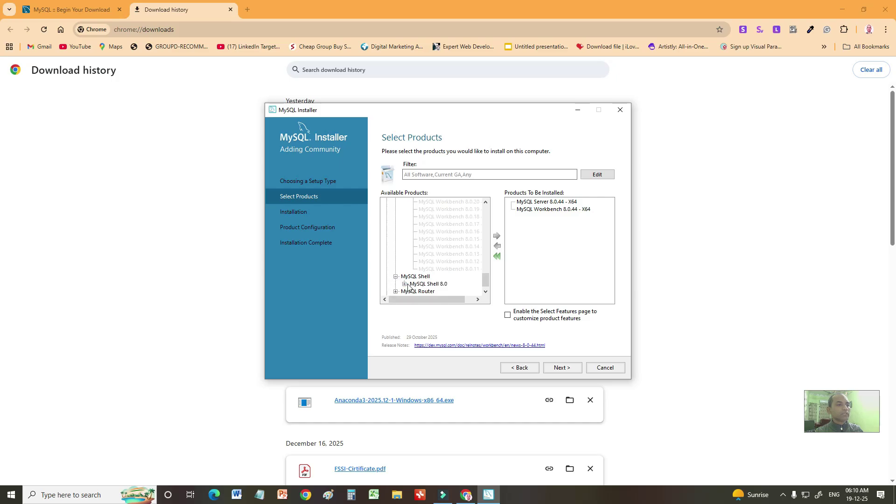
left_click(405, 284)
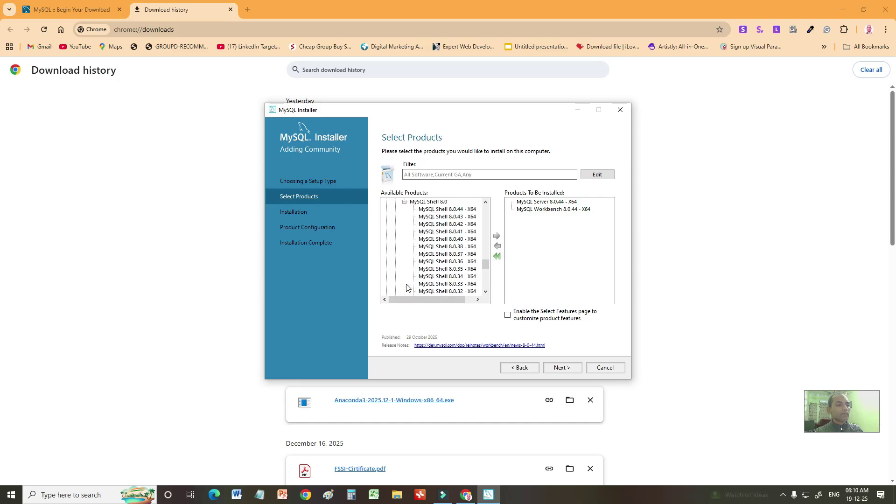
left_click(433, 212)
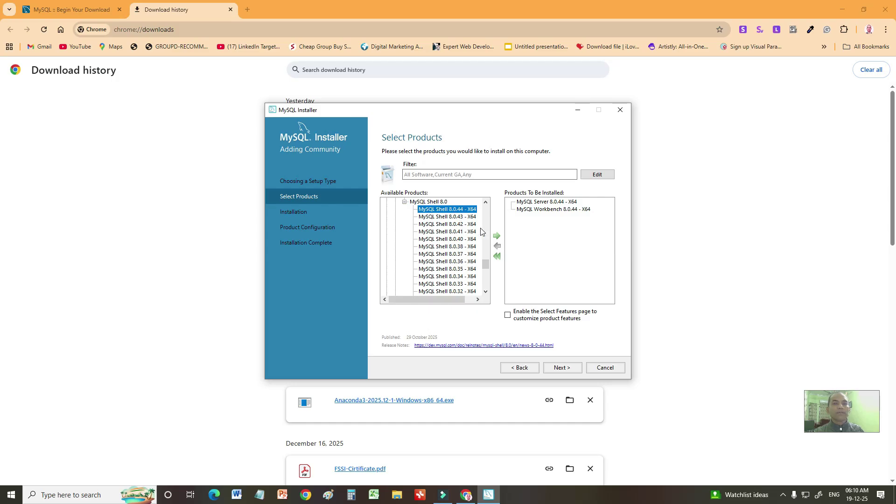
left_click(497, 235)
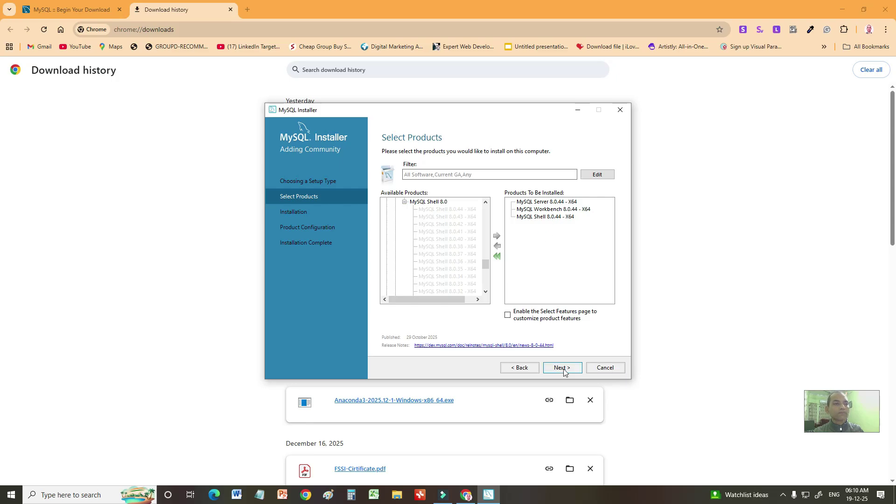
left_click(563, 368)
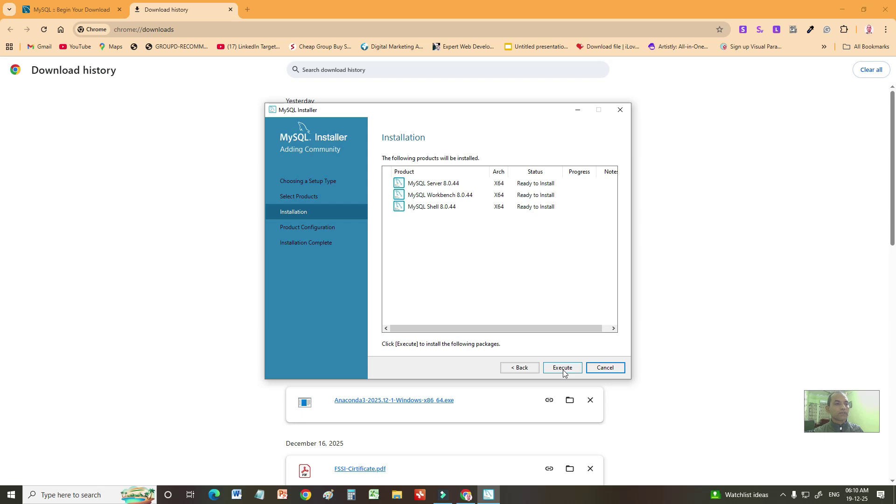
Step: Execute installation of Server, Workbench and Shell 8.0.44, then advance to Type and Networking
left_click(563, 368)
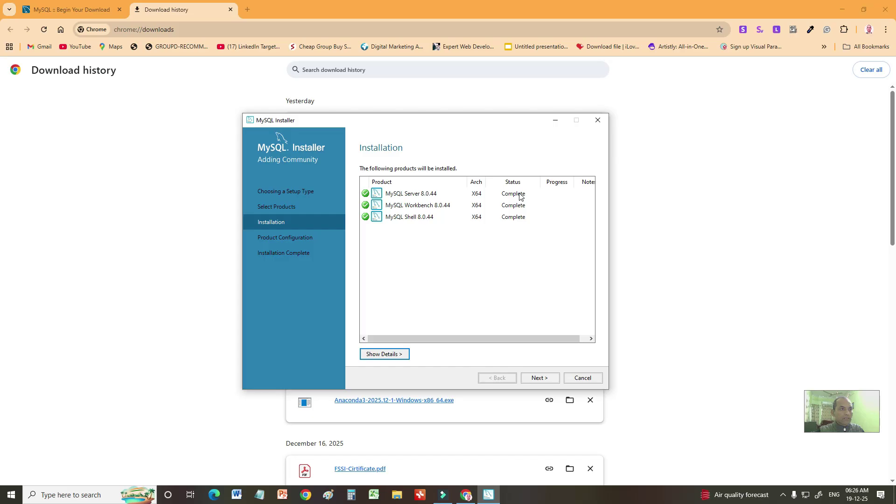
left_click(542, 381)
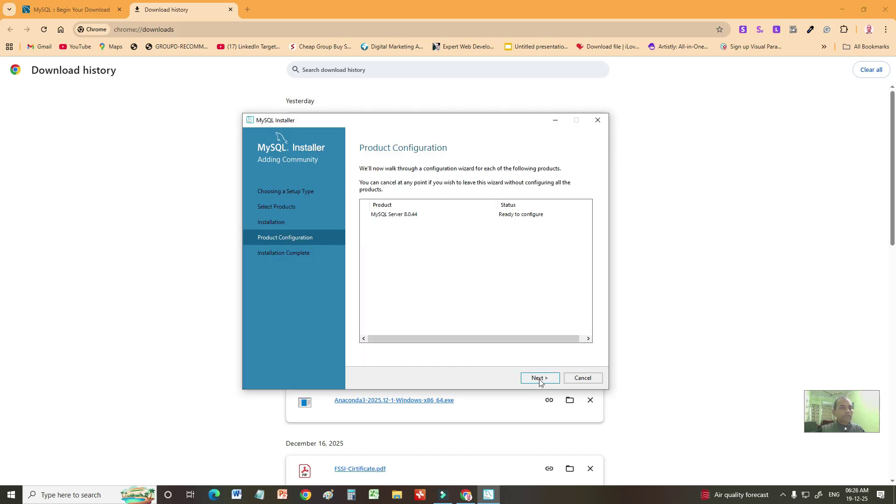
left_click(540, 379)
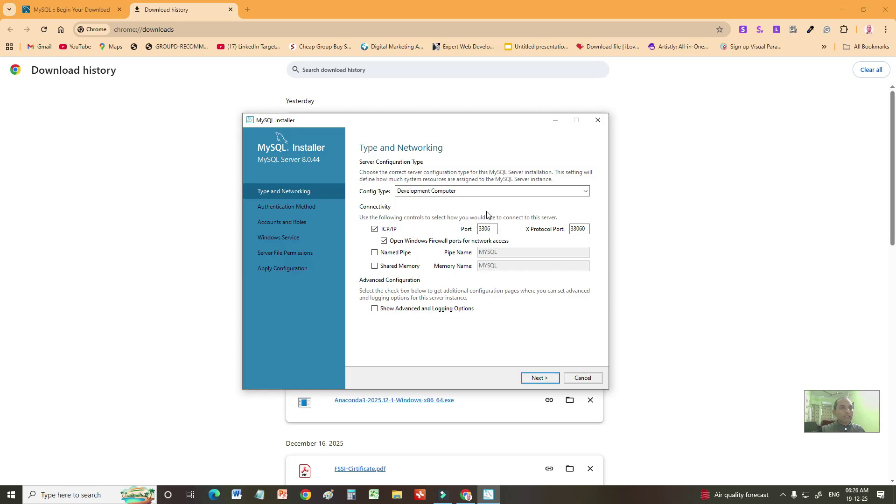
Step: Keep default networking and strong-password authentication, enter and repeat a root password, keep default service and permissions
left_click(542, 383)
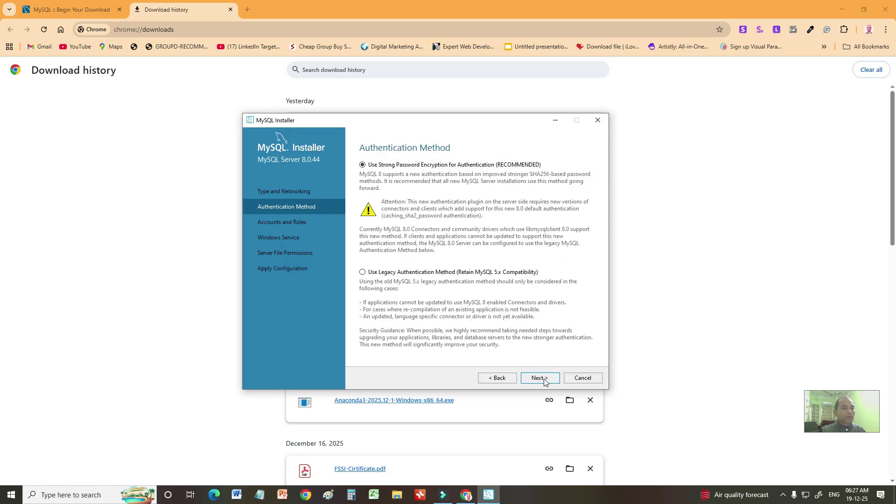
left_click(542, 379)
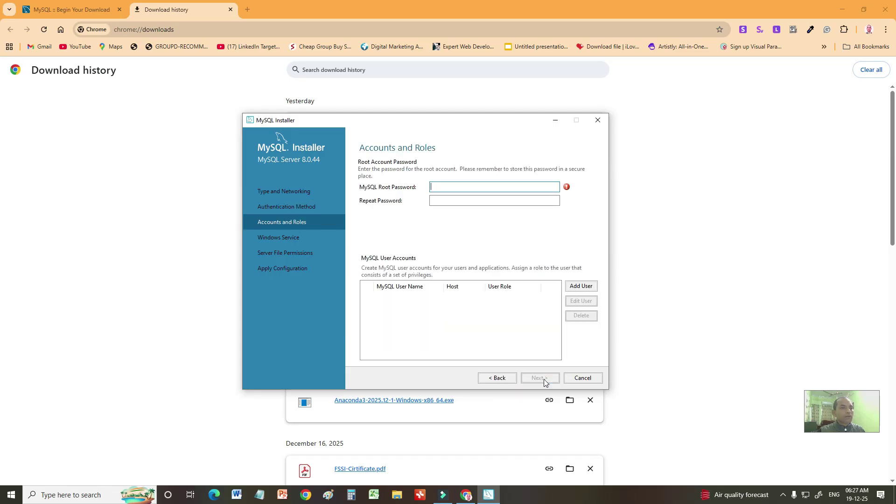
type("12345")
left_click(447, 202)
type("123")
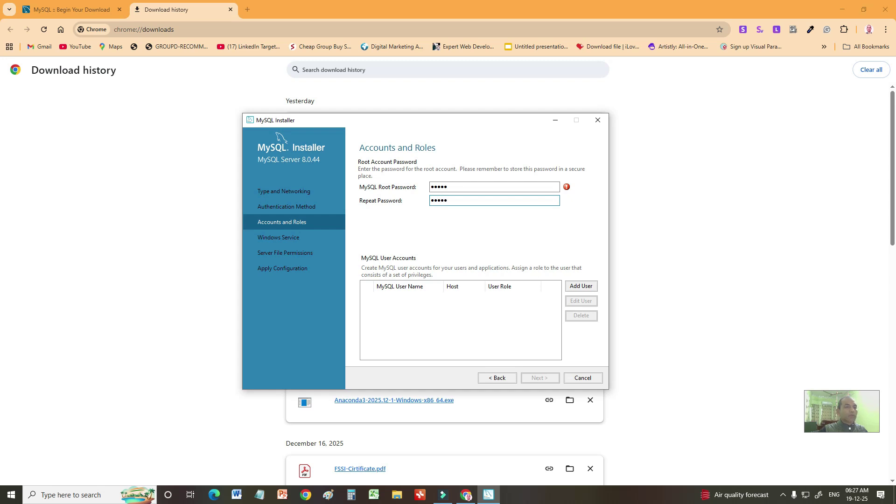
left_click(542, 379)
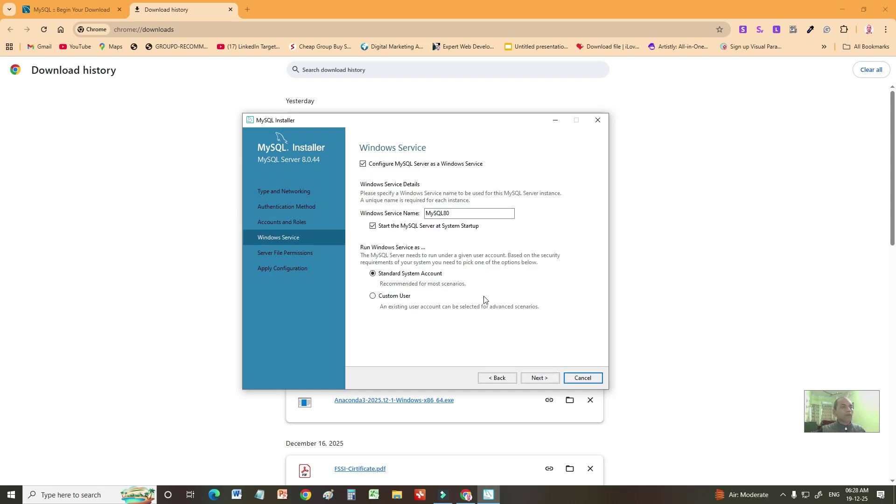
left_click(542, 379)
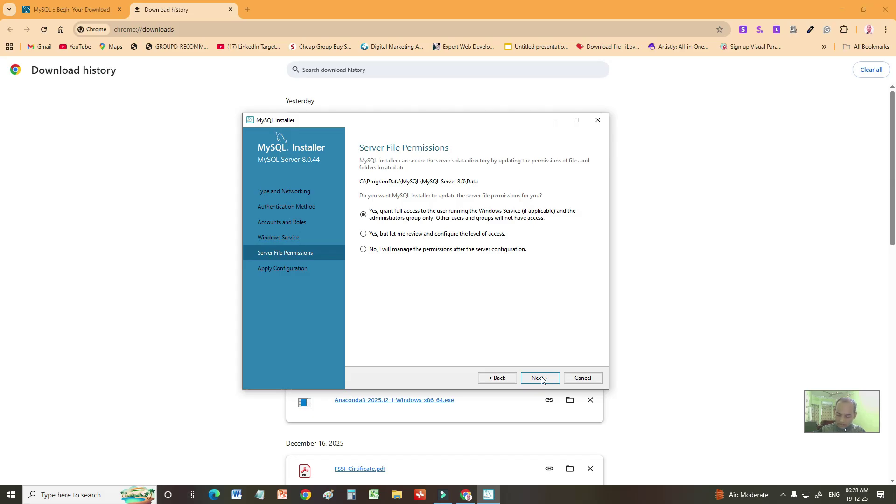
left_click(542, 378)
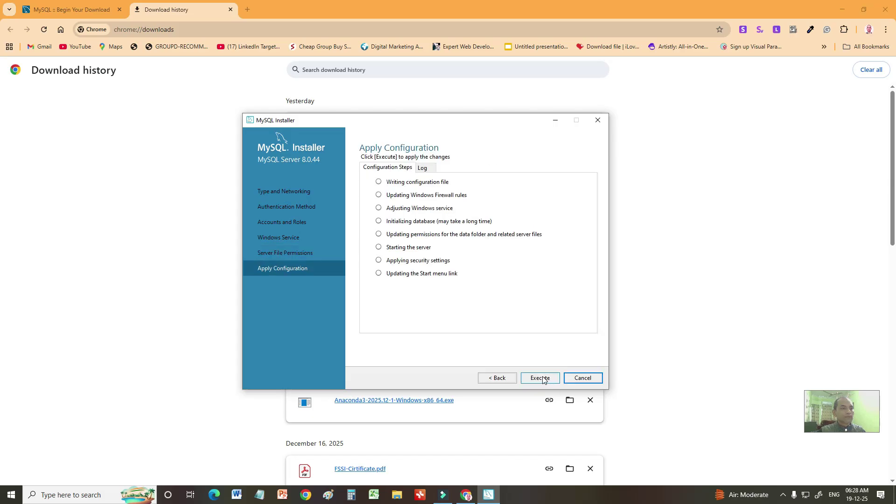
Step: Execute the MySQL Server 8.0.44 configuration steps, then finish and close the installer
left_click(542, 379)
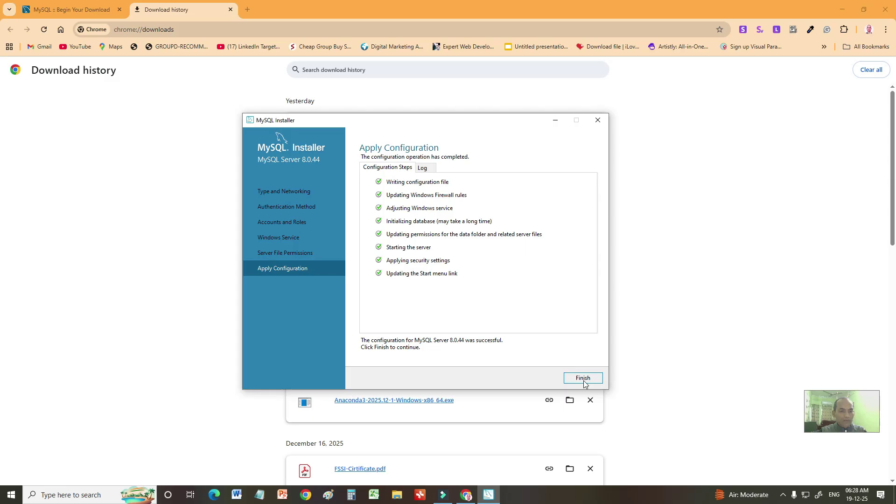
left_click(583, 379)
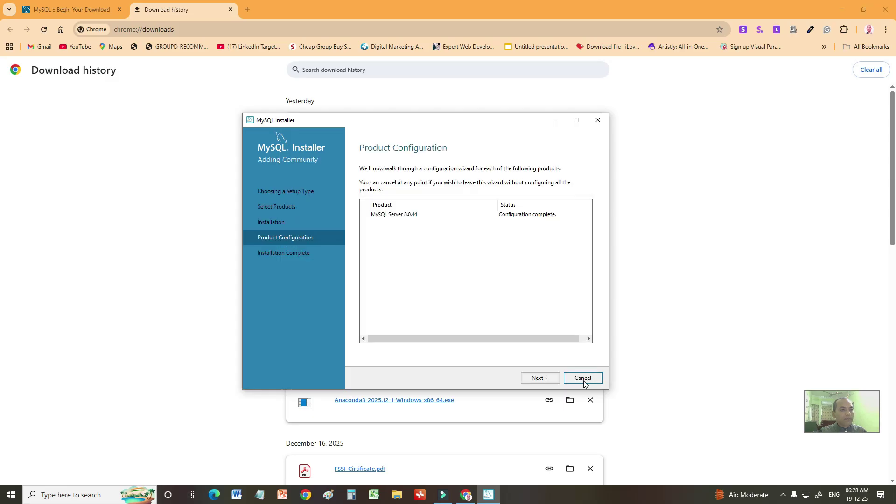
left_click(540, 378)
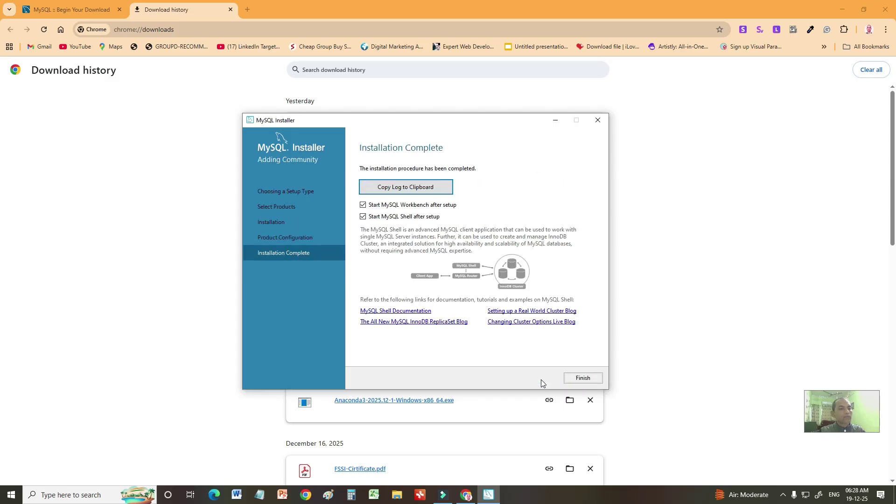
left_click(583, 379)
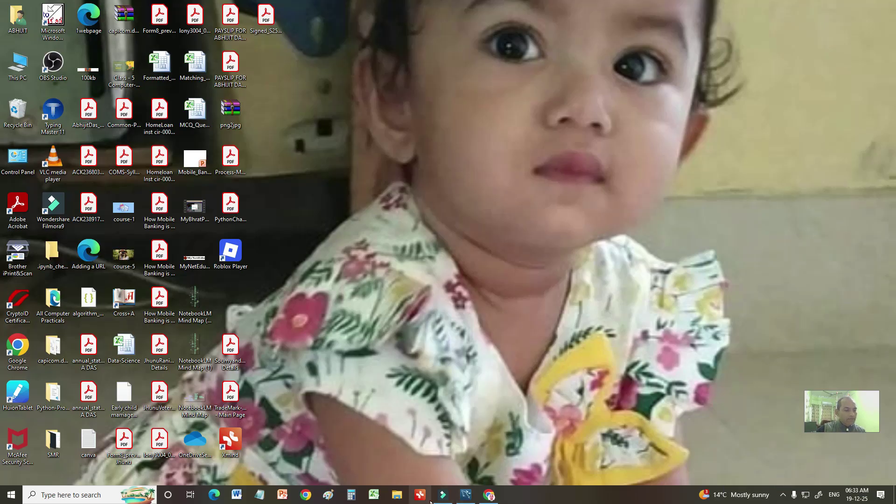
Step: Browse File Explorer to C:\Program Files\MySQL\MySQL Server 8.0\bin and select the path in the address bar
left_click(398, 496)
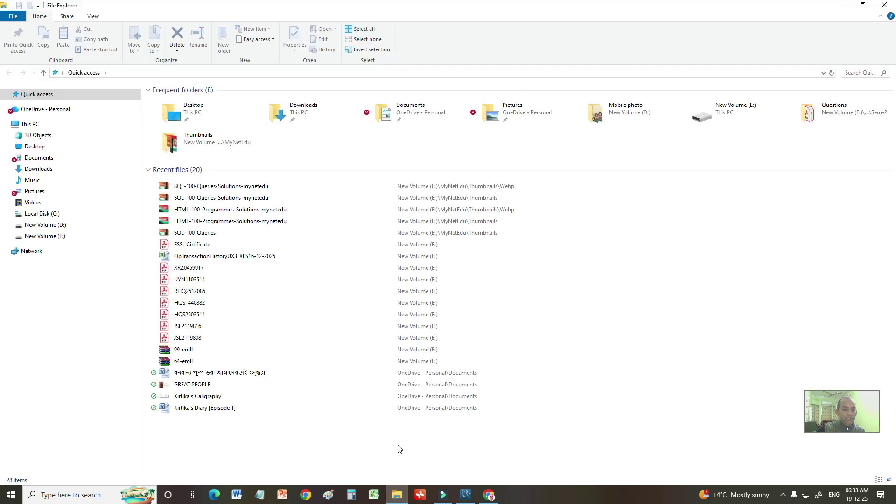
left_click(44, 215)
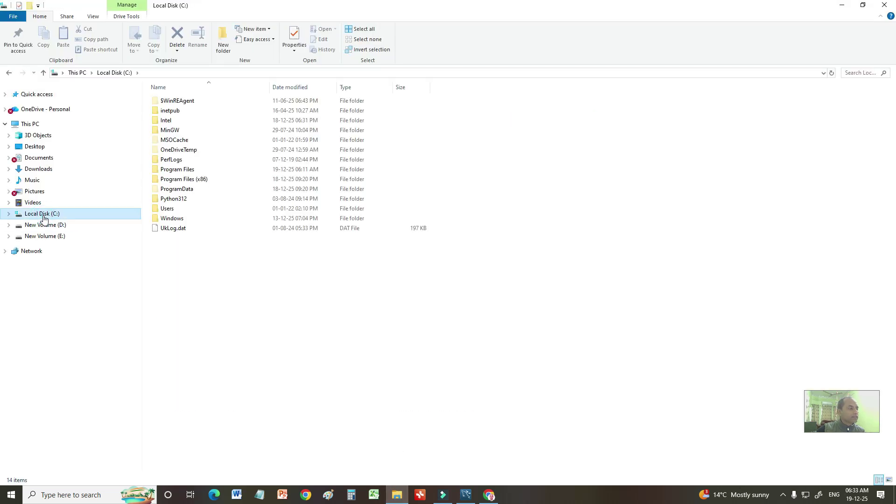
double_click(178, 170)
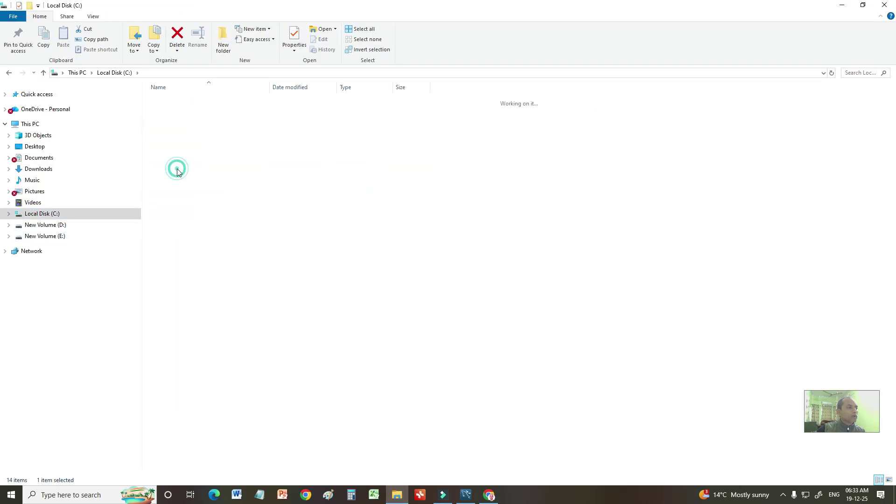
double_click(176, 220)
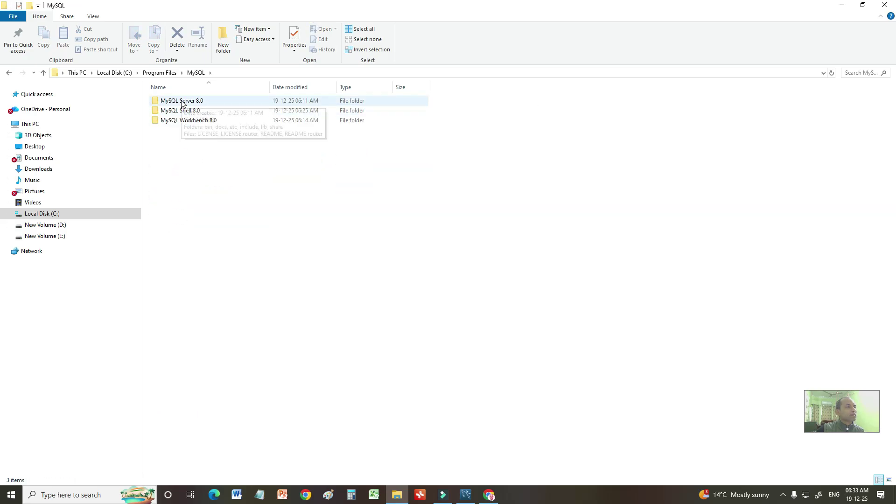
double_click(186, 105)
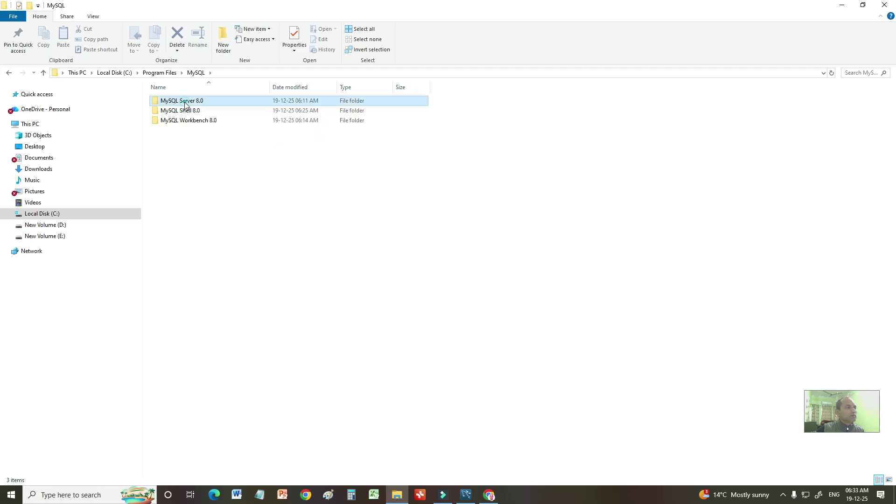
left_click(182, 102)
double_click(182, 102)
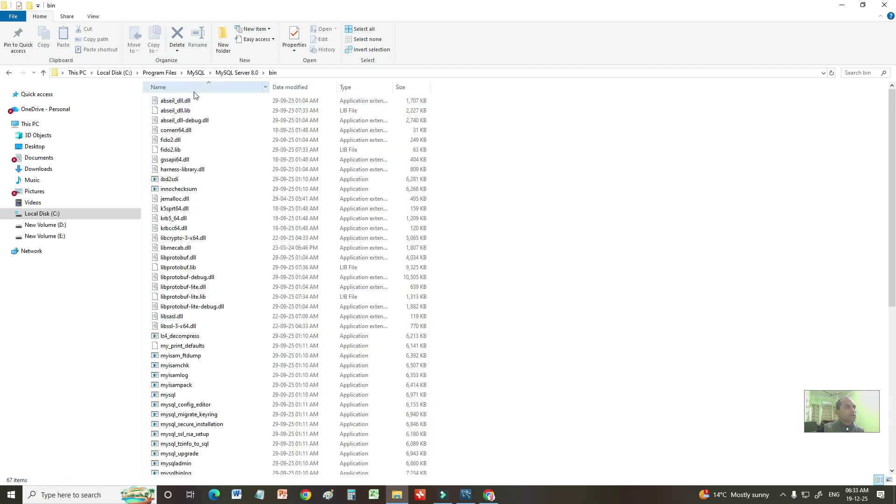
left_click(288, 72)
key("ctrl+c")
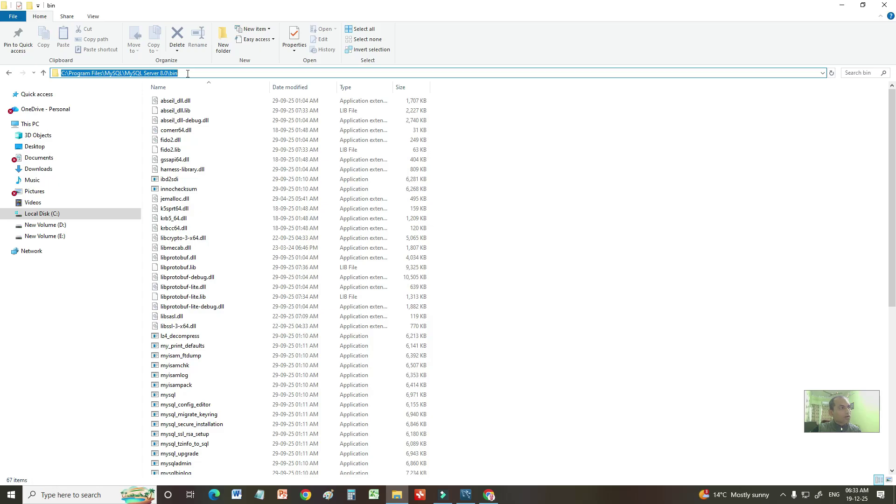
Step: Search 'env' to open 'Edit the system environment variables', then show the Environment Variables dialog
left_click(64, 492)
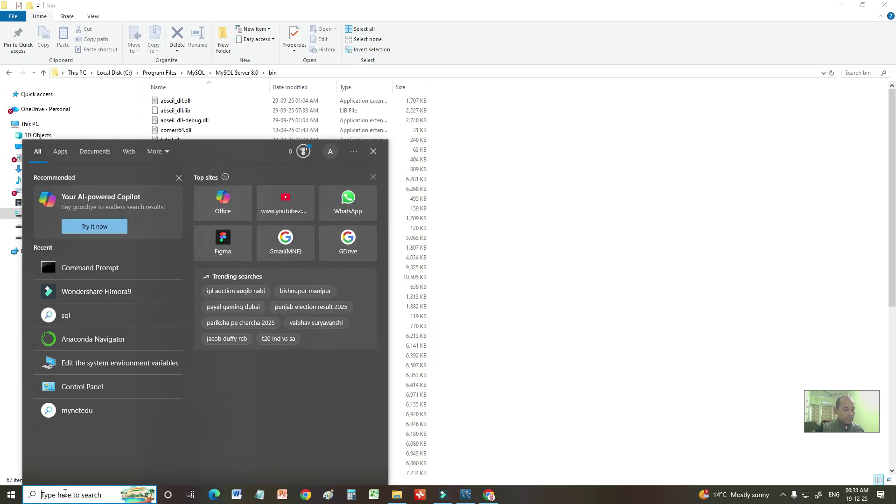
type("e")
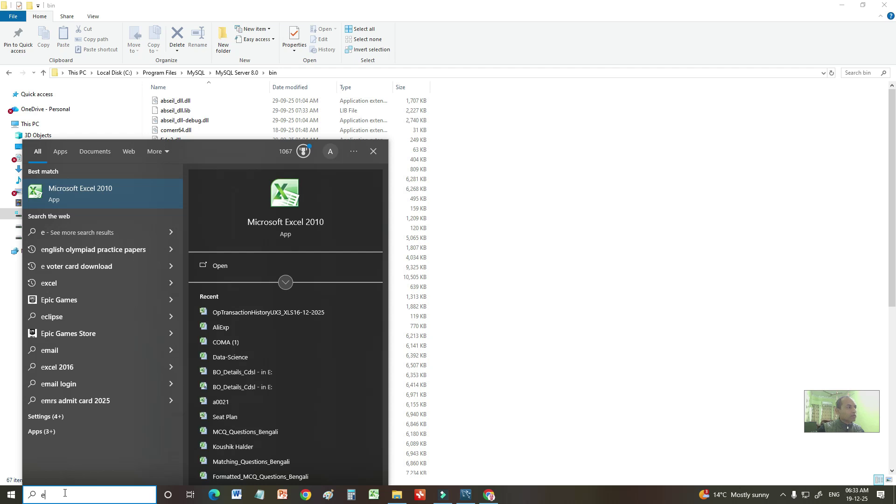
type("nv")
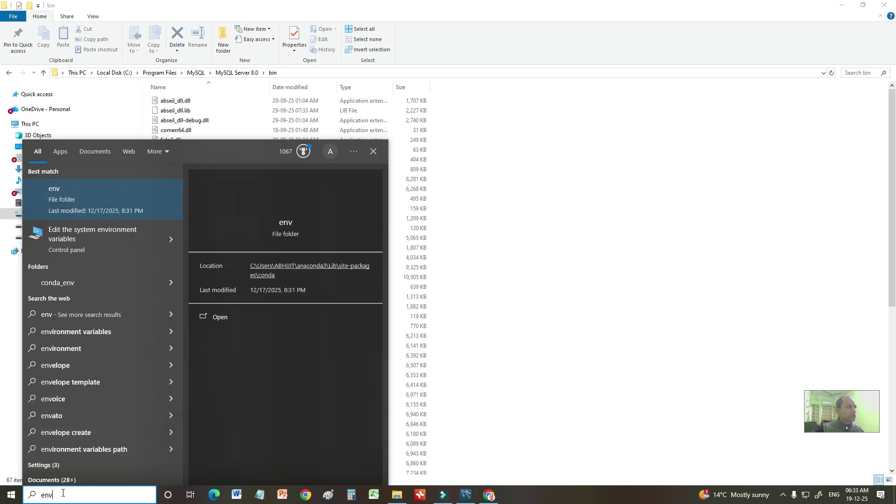
left_click(91, 234)
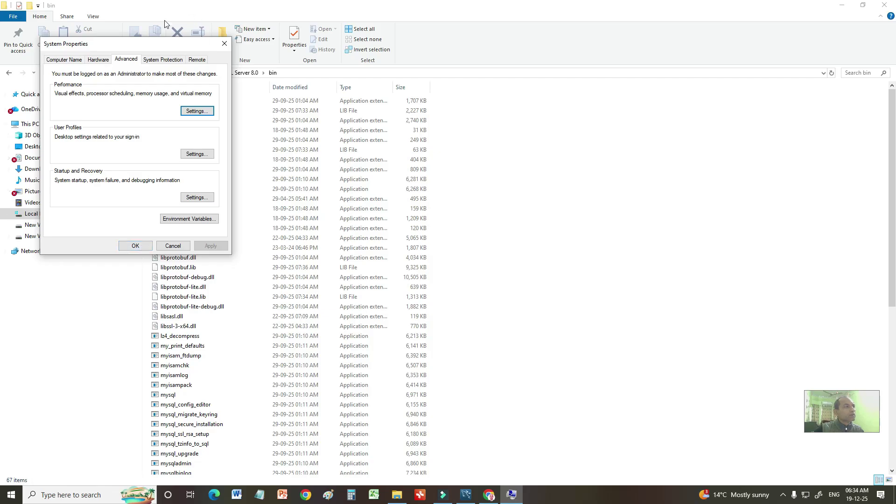
left_click_drag(137, 44, 334, 117)
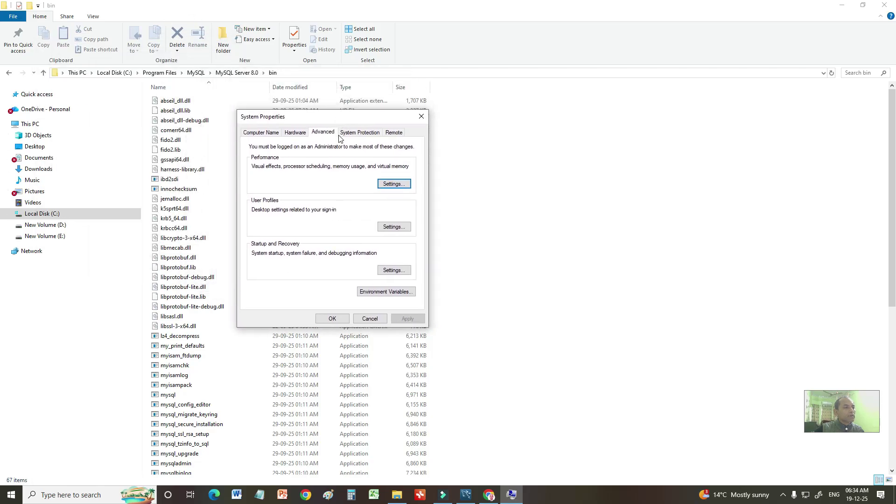
left_click(376, 294)
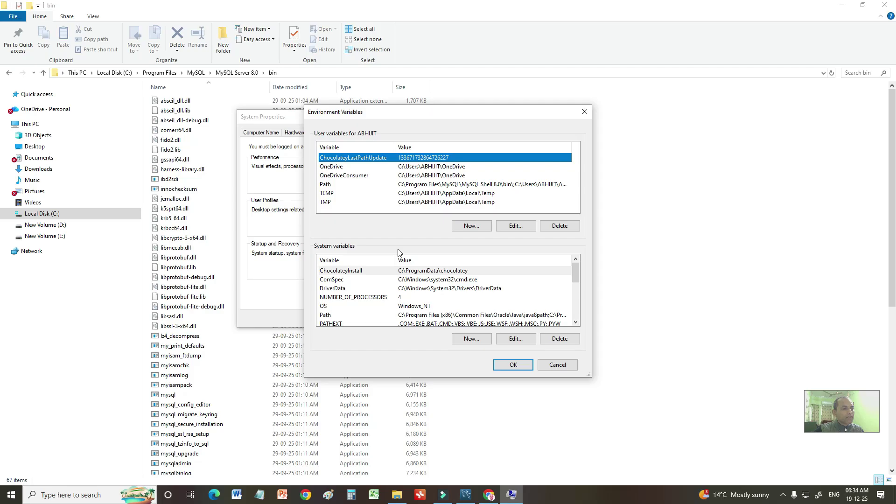
Step: Paste the MySQL bin path as a new system Path entry and confirm all three dialogs with OK
left_click(347, 315)
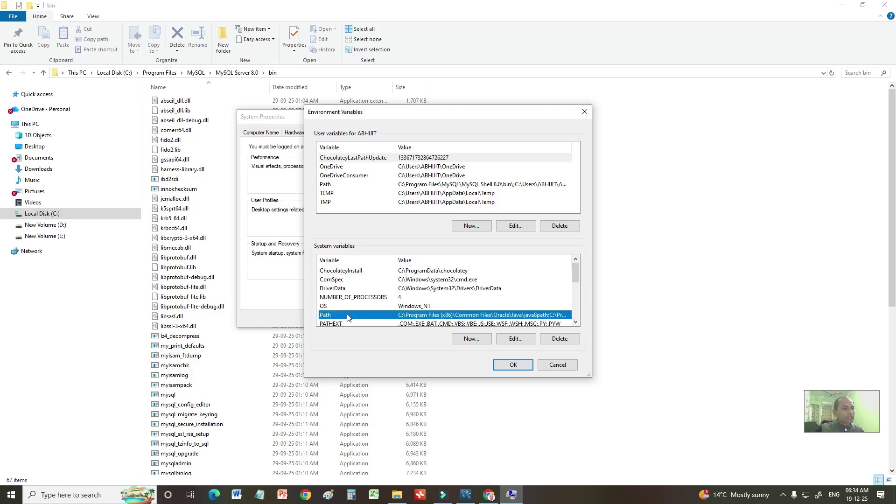
double_click(383, 316)
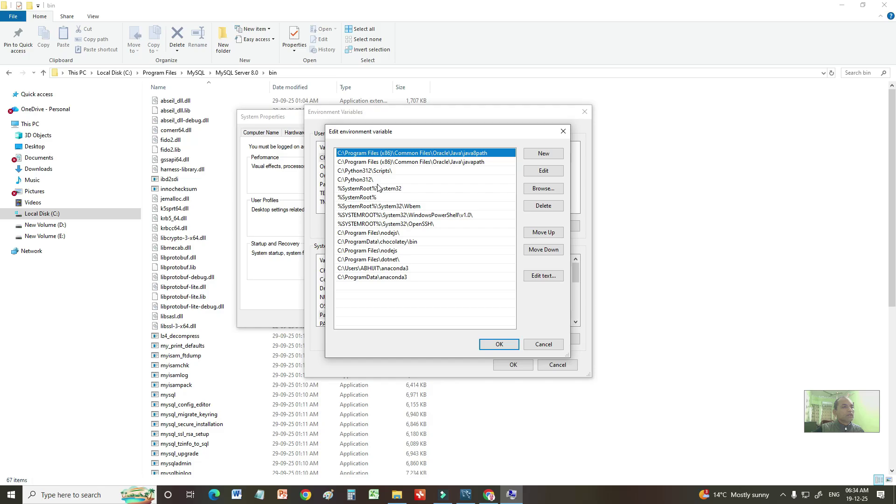
left_click(543, 154)
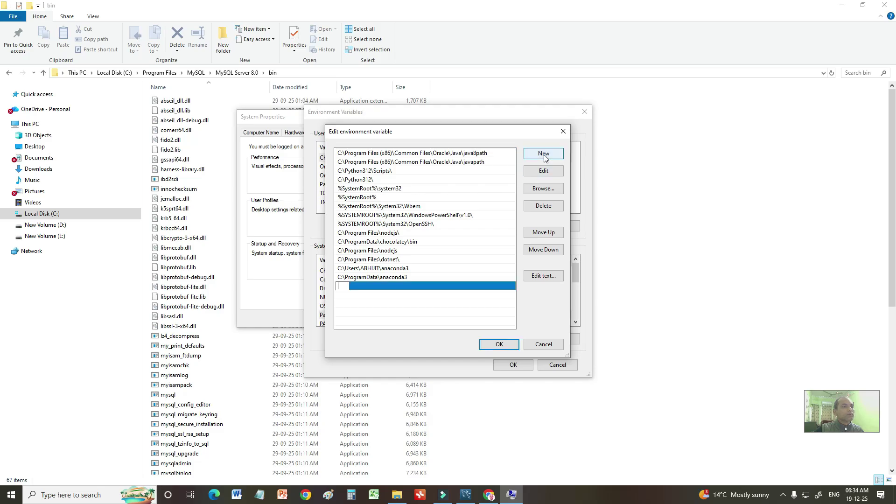
key("ctrl+v")
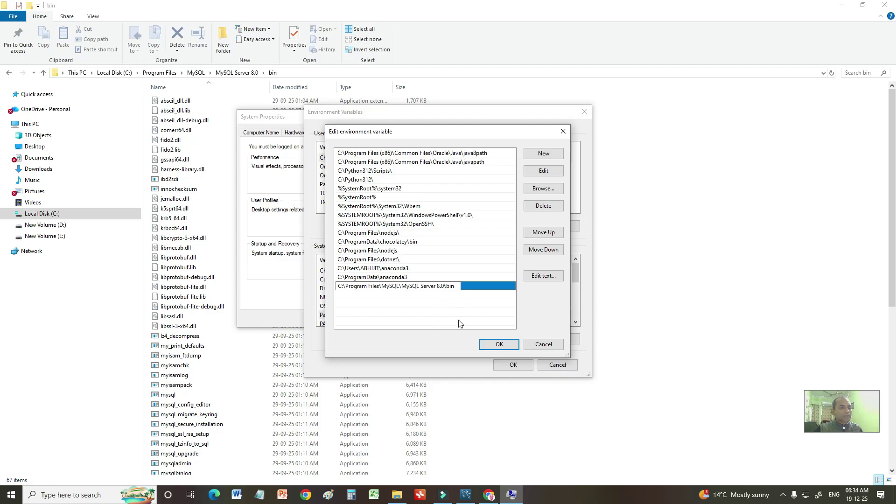
left_click(499, 344)
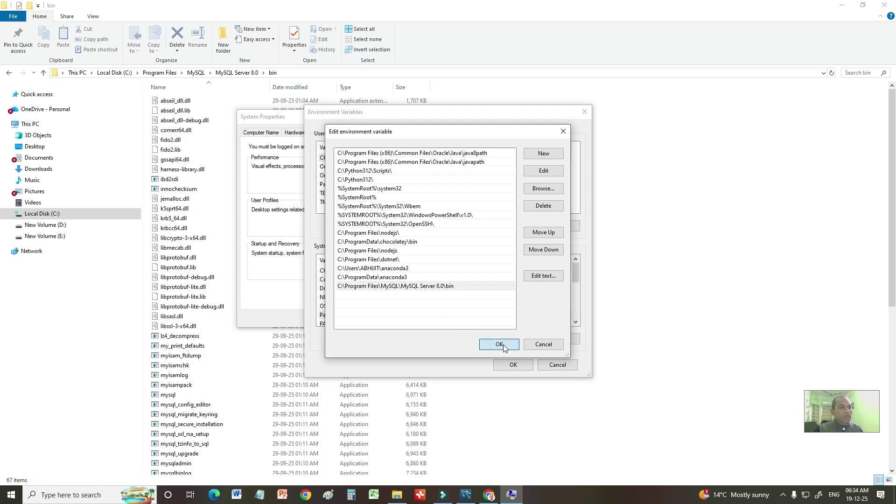
left_click(511, 367)
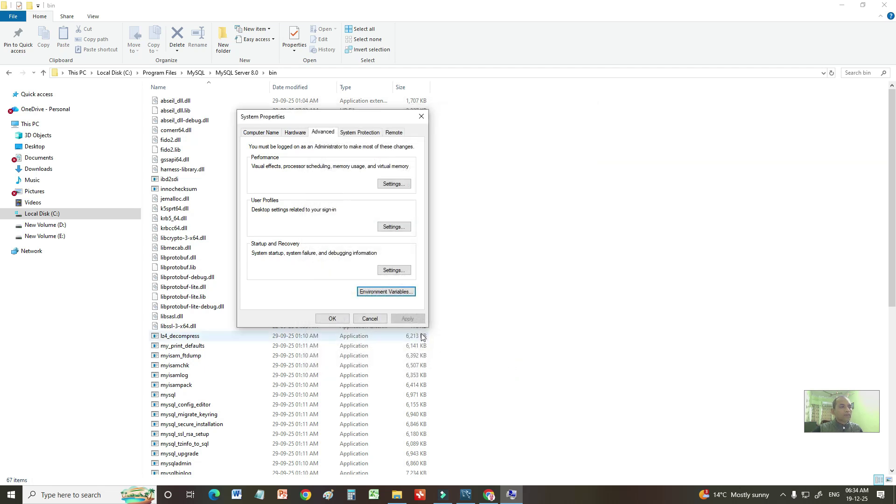
left_click(327, 320)
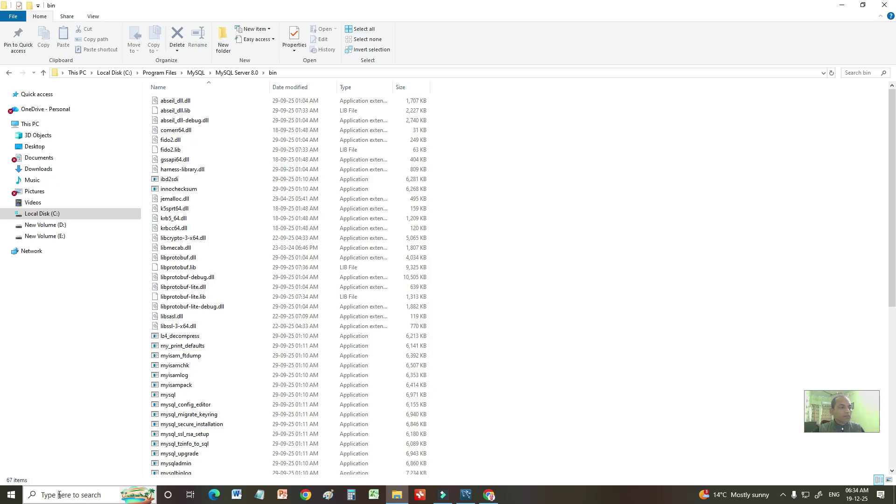
Step: Rerun mysql --version in a fresh Command Prompt, confirming it reports Ver 8.0.44 for Win64
left_click(59, 495)
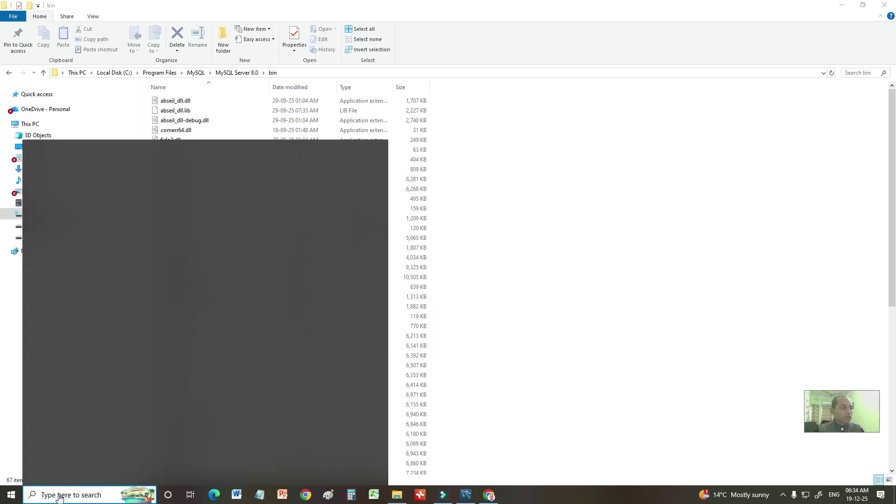
left_click(96, 292)
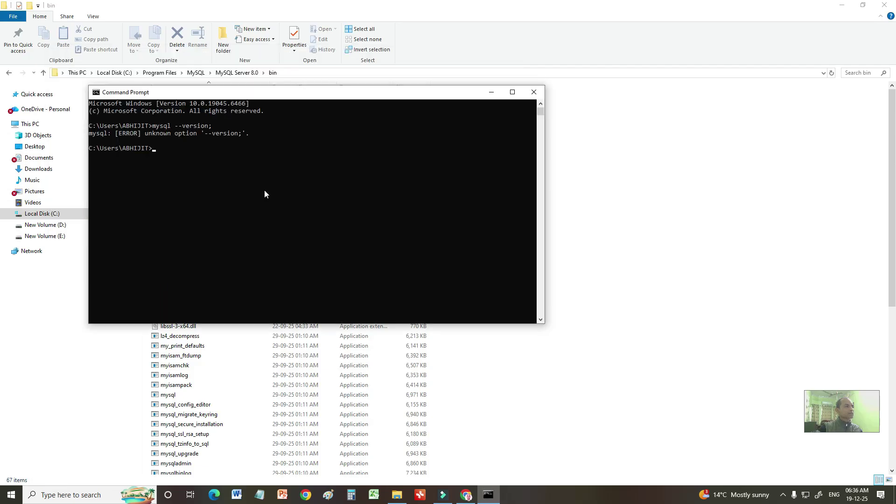
key("Up")
key("BackSpace")
key("Return")
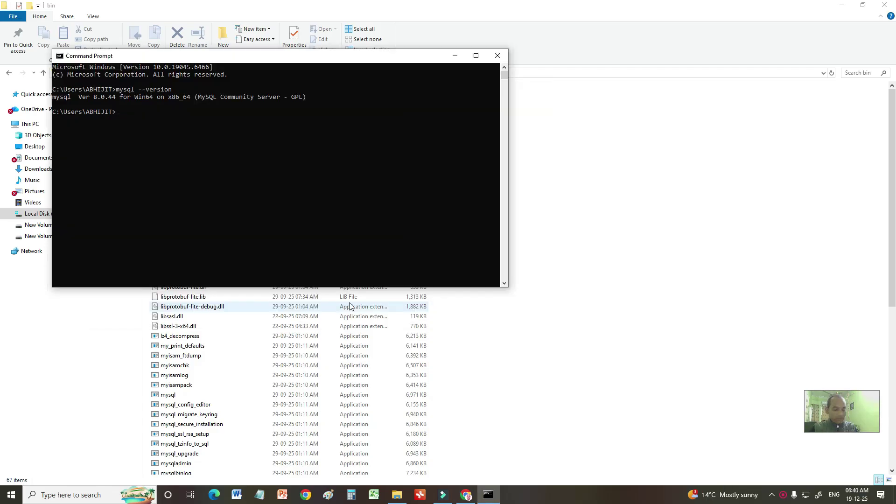
Step: Log in with mysql -u root -p and the root password, then maximize the Command Prompt window
type("my")
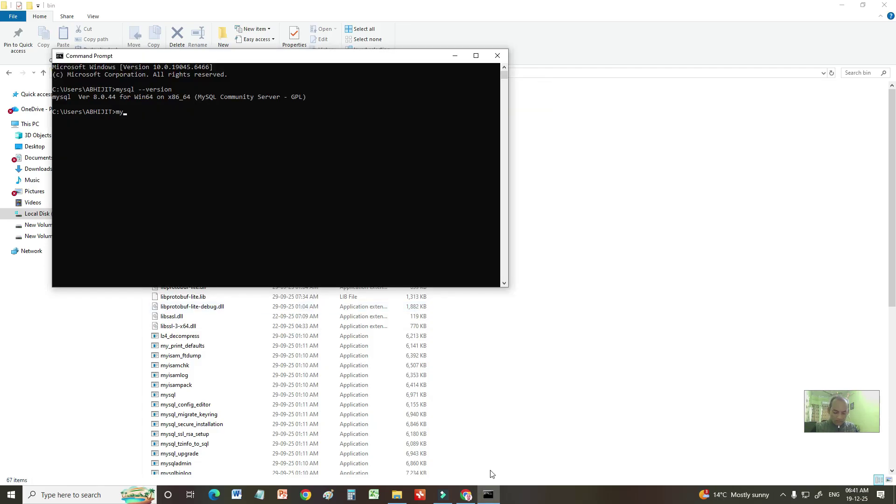
type("sql -u root")
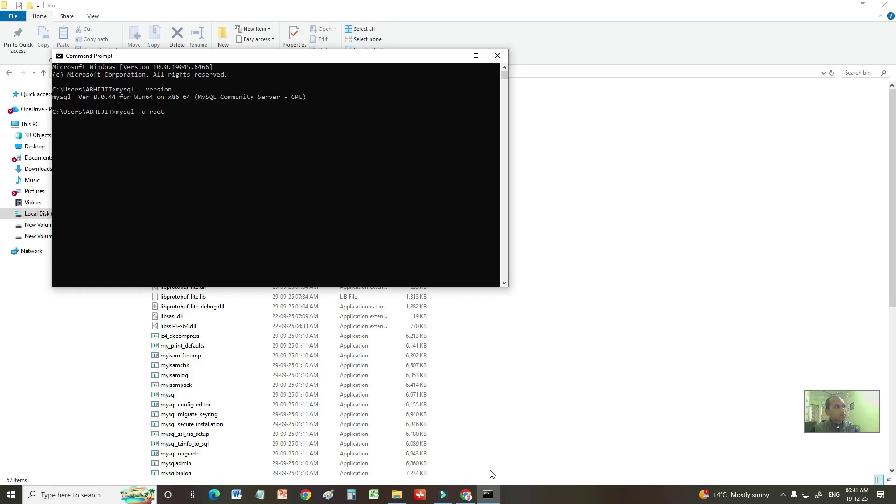
type(" -p")
key("Return")
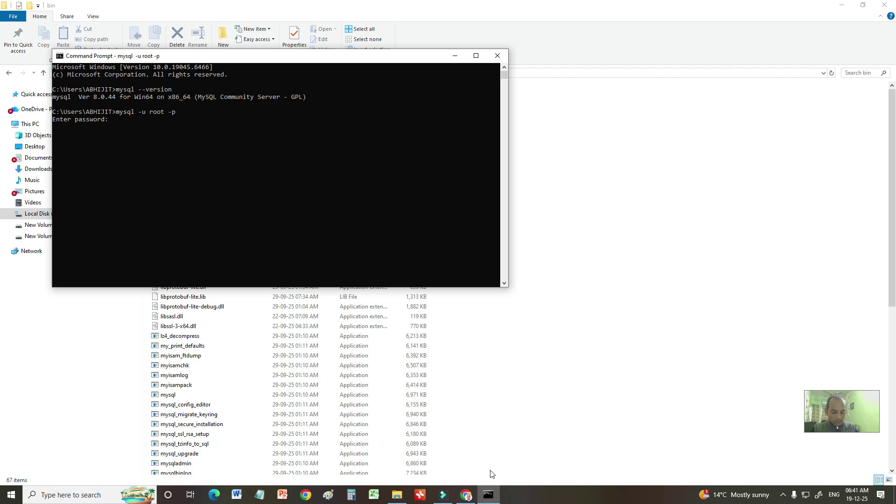
type("*****")
key("Return")
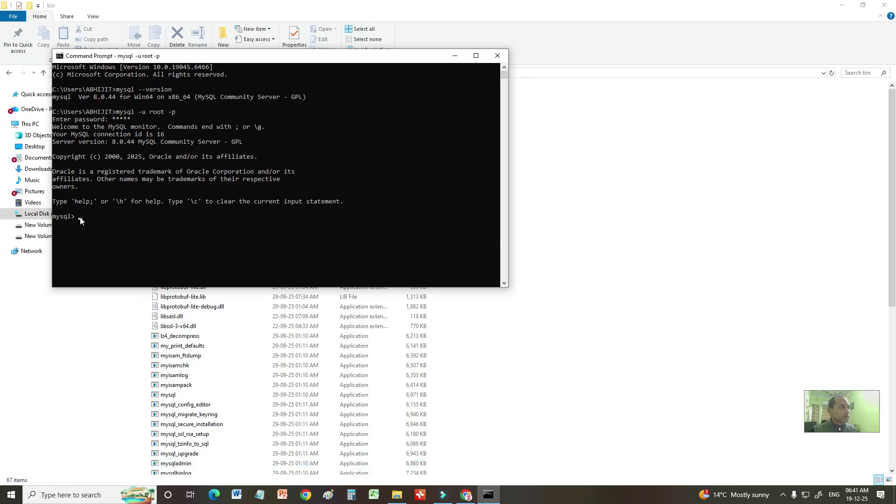
left_click(476, 56)
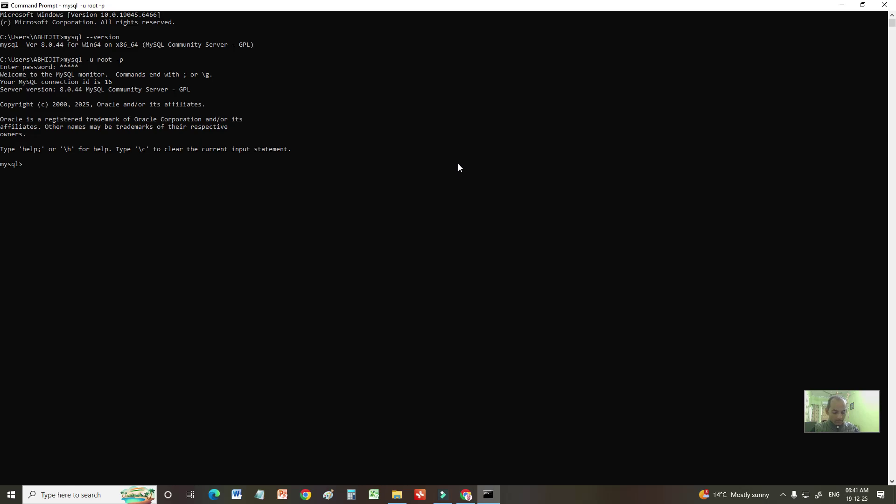
Step: Run show databases; to list information_schema, mysql, performance_schema and sys
type("how dat")
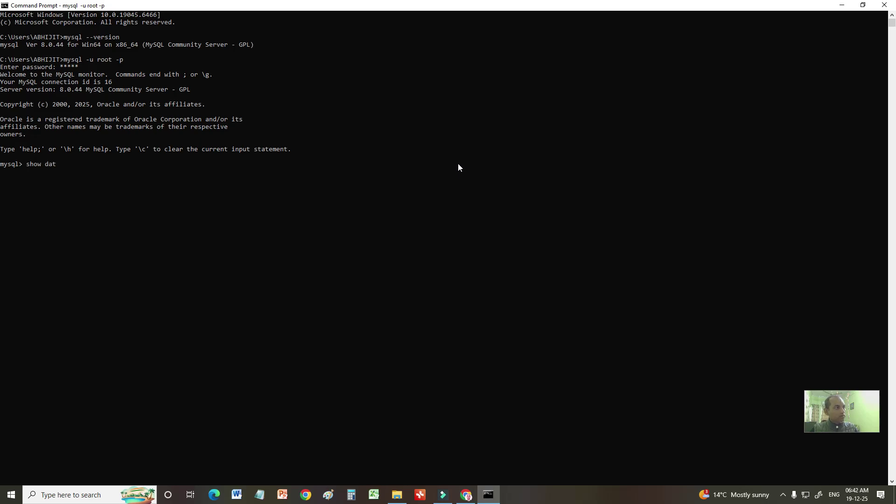
type("abases;")
key("Return")
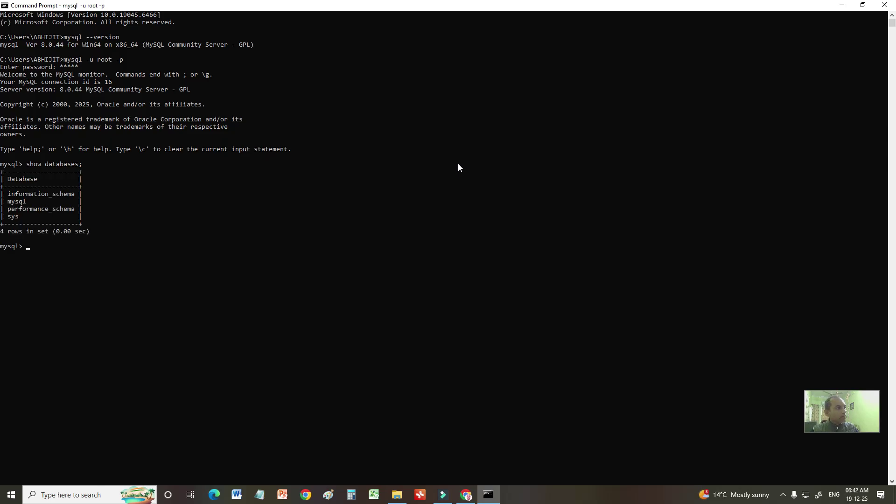